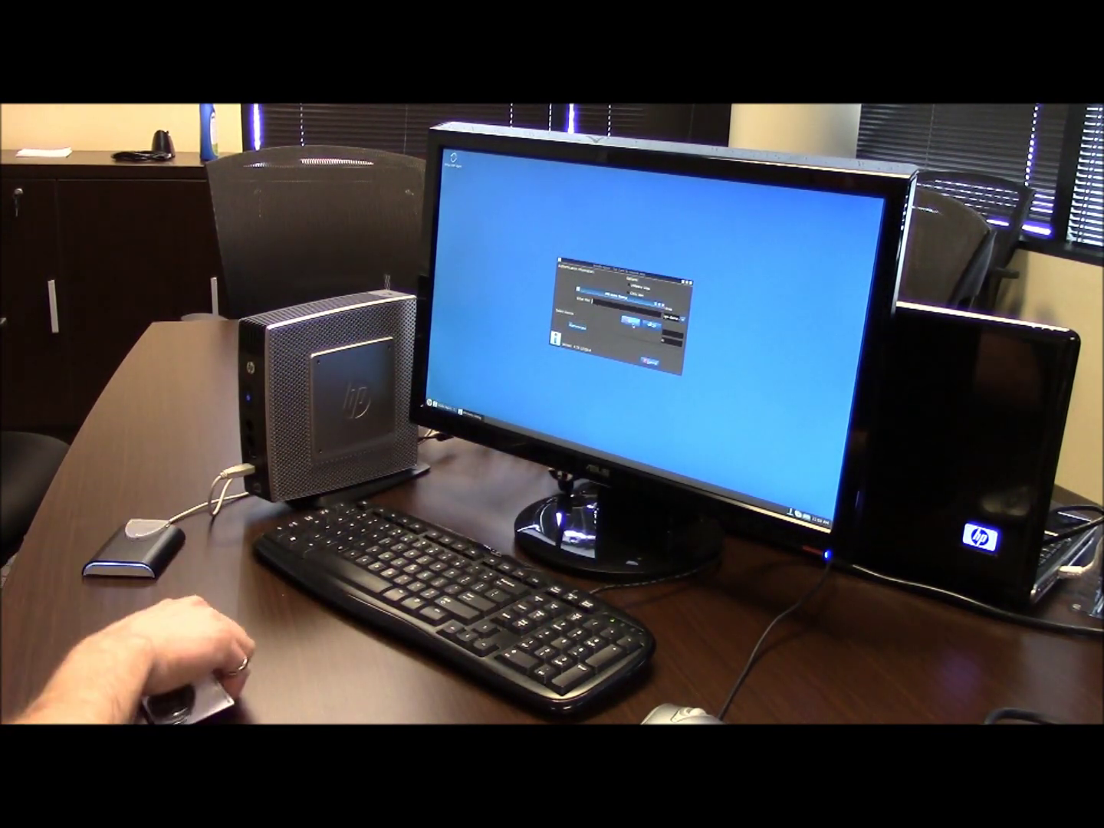
Submit the badge PIN to start the remote session showing the OpenEMR calendar.
key(Return)
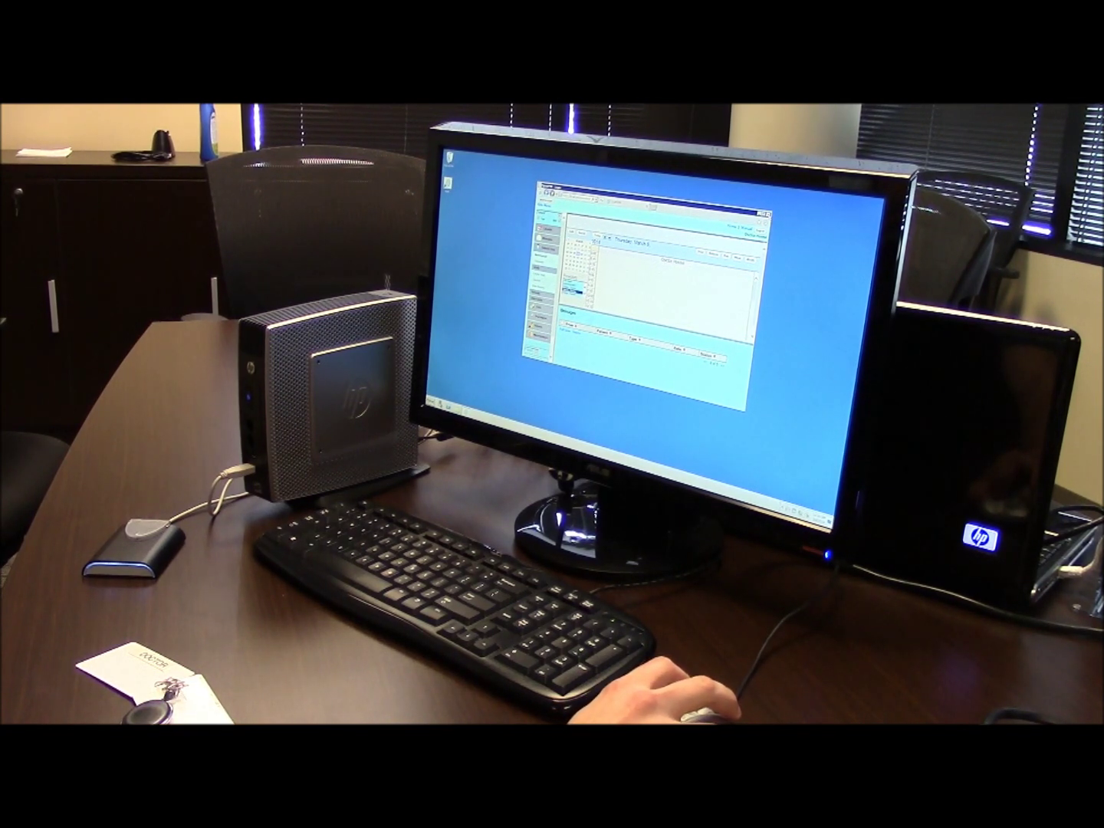
Close the OpenEMR window, leaving an empty desktop.
click(768, 216)
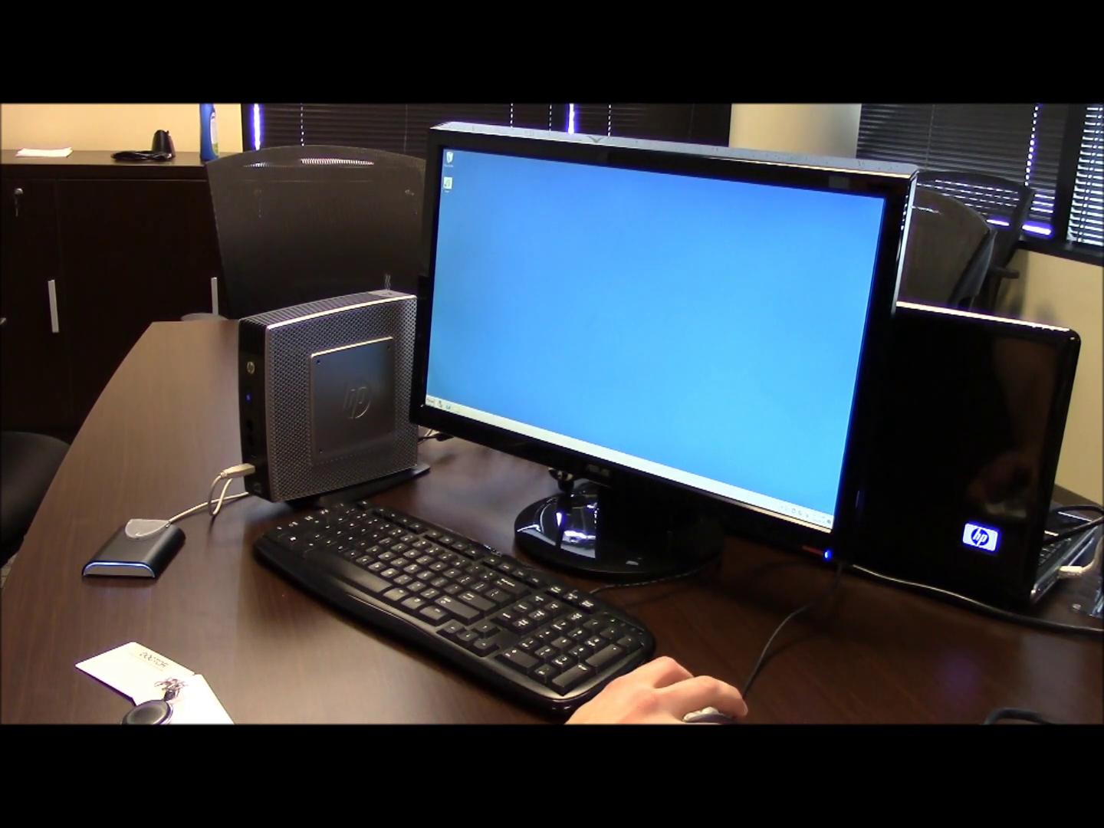
Relaunch OpenEMR from its desktop icon and sign in to its calendar screen.
double_click(447, 183)
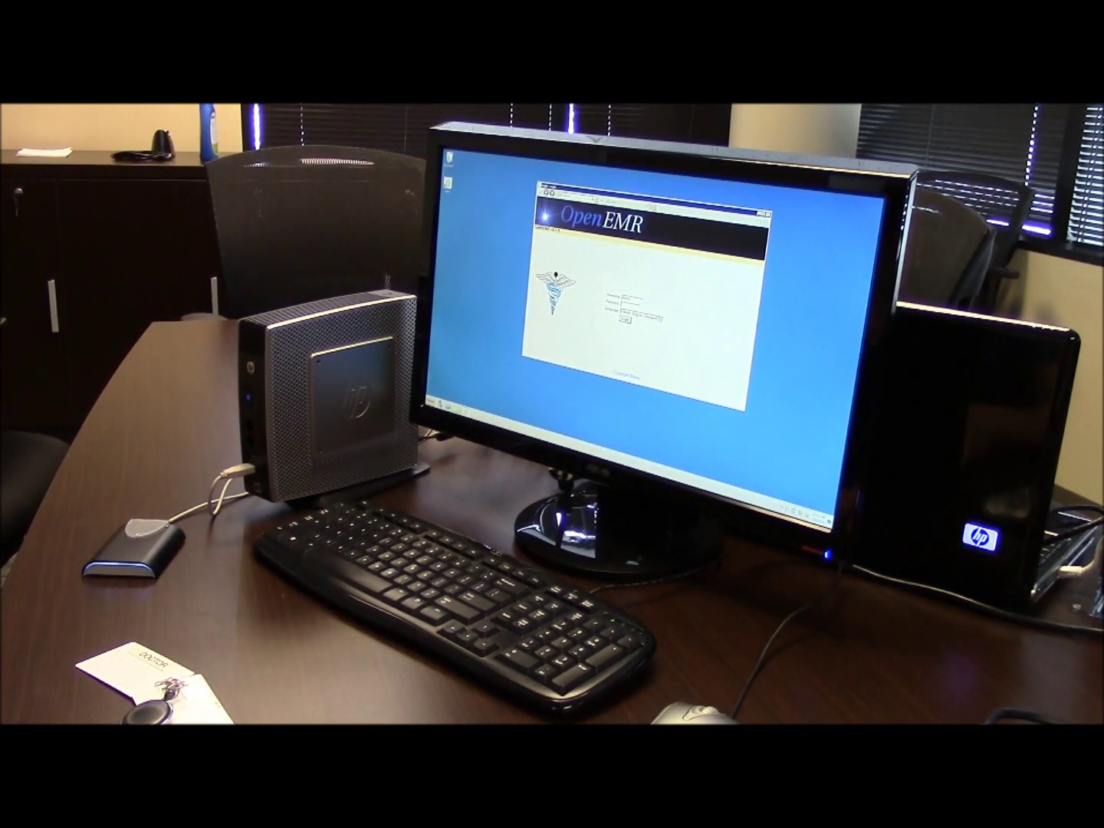
key(Return)
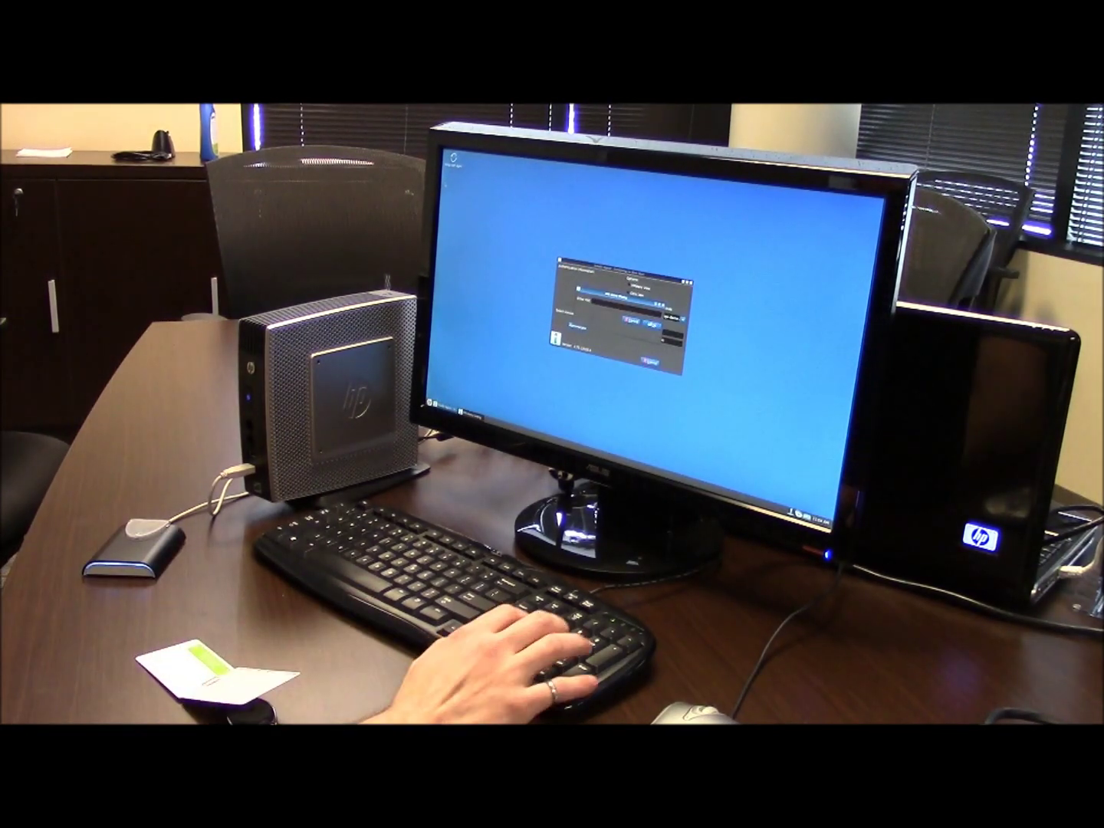
Confirm the second user's PIN so their Windows session starts loading.
key(Return)
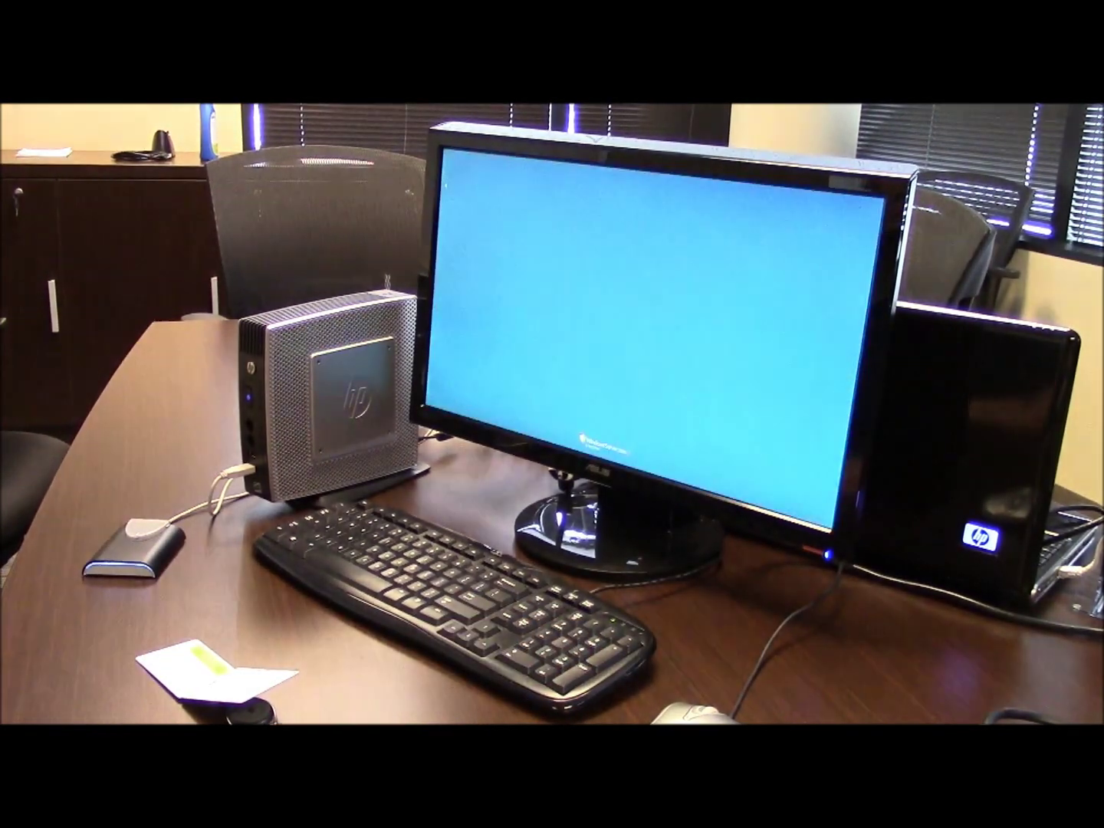